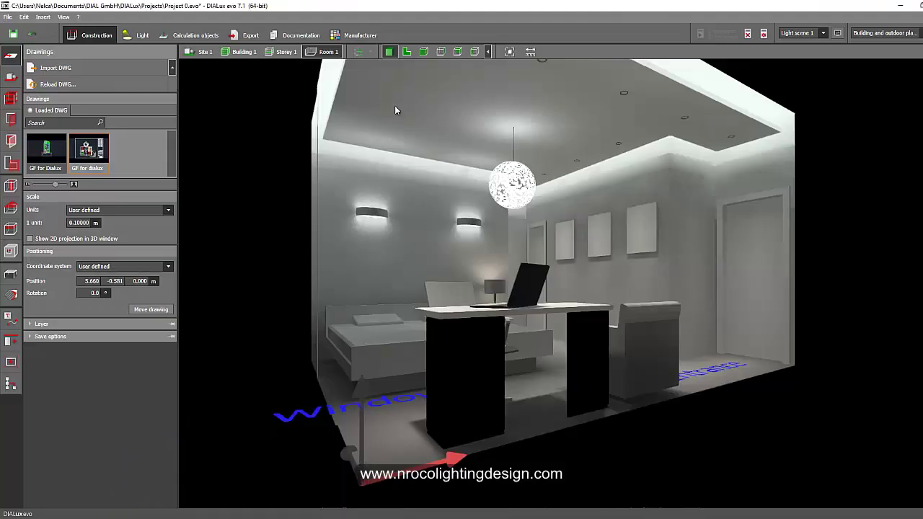
# - Examine the room's floor plan beside the imported ground floor drawing and return to the 3D view
pyautogui.click(406, 51)
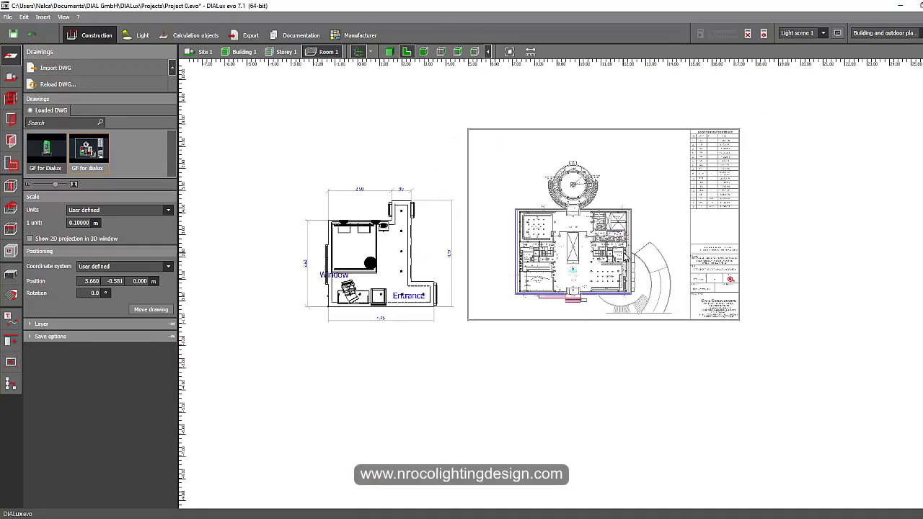
pyautogui.scroll(5, 624, 256)
pyautogui.scroll(-3, 513, 251)
pyautogui.moveTo(192, 218); pyautogui.dragTo(379, 245, button='middle')
pyautogui.scroll(3, 377, 245)
pyautogui.moveTo(441, 221); pyautogui.dragTo(547, 175, button='middle')
pyautogui.scroll(-2, 524, 339)
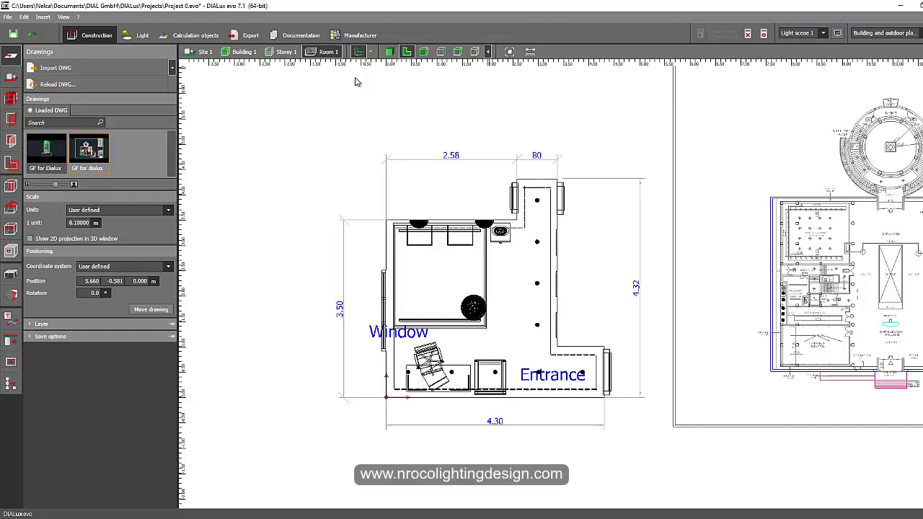
pyautogui.click(388, 52)
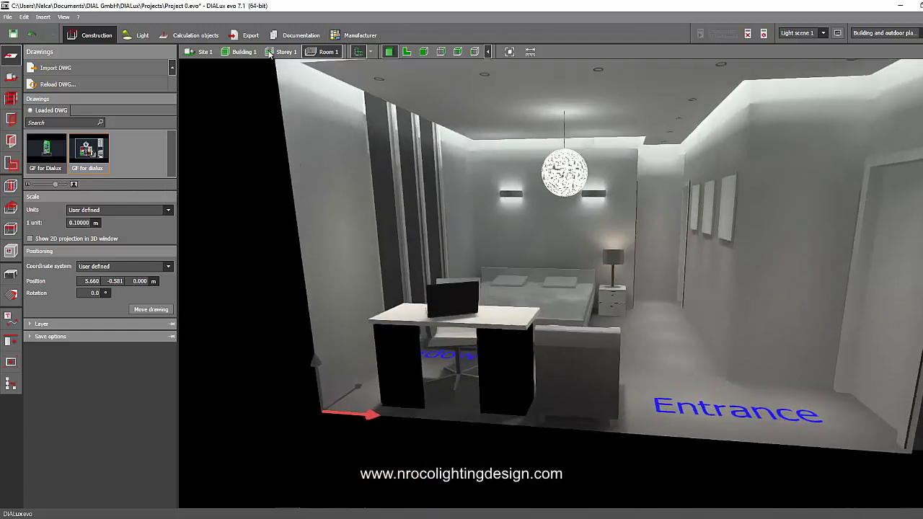
# - Switch from the room to Site 1 and display it in floor plan view
pyautogui.click(286, 52)
pyautogui.click(206, 52)
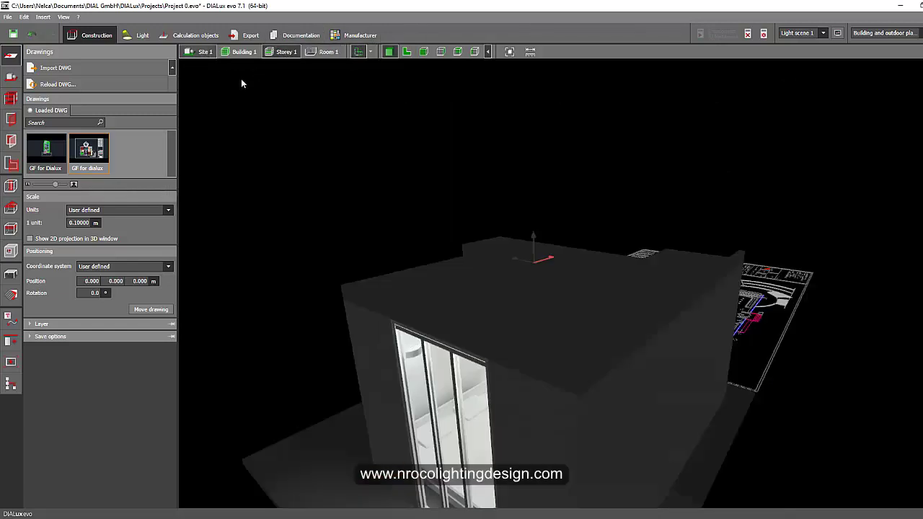
pyautogui.click(406, 51)
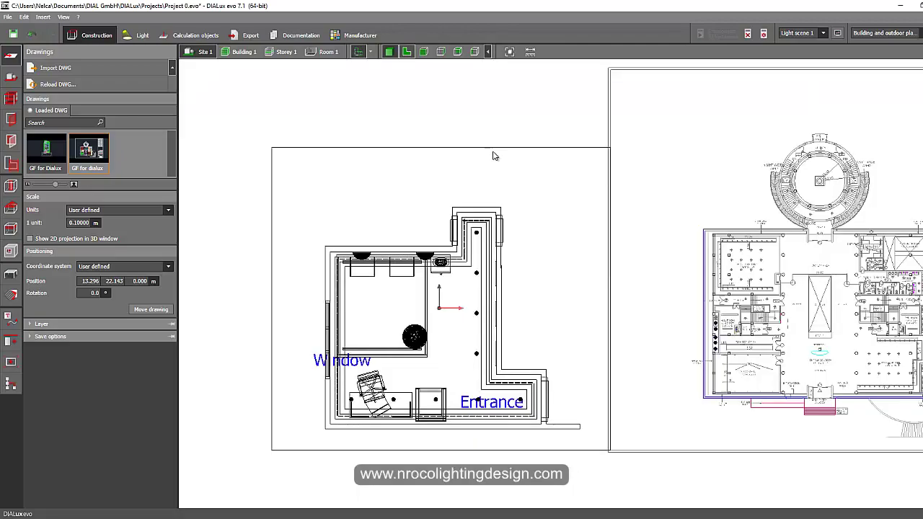
# - Move the "GF for dialux" drawing away from the existing room, to a position of about X 20.2 m, Y 21.7 m
pyautogui.moveTo(542, 143); pyautogui.dragTo(360, 147, button='middle')
pyautogui.moveTo(694, 269); pyautogui.dragTo(478, 251, button='middle')
pyautogui.scroll(1, 537, 249)
pyautogui.moveTo(556, 234); pyautogui.dragTo(605, 249, button='middle')
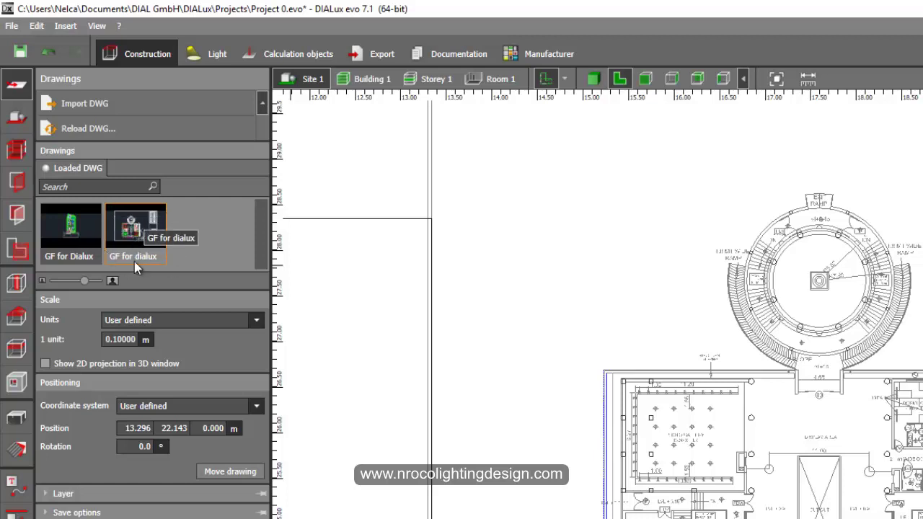
pyautogui.moveTo(524, 257); pyautogui.dragTo(562, 229, button='middle')
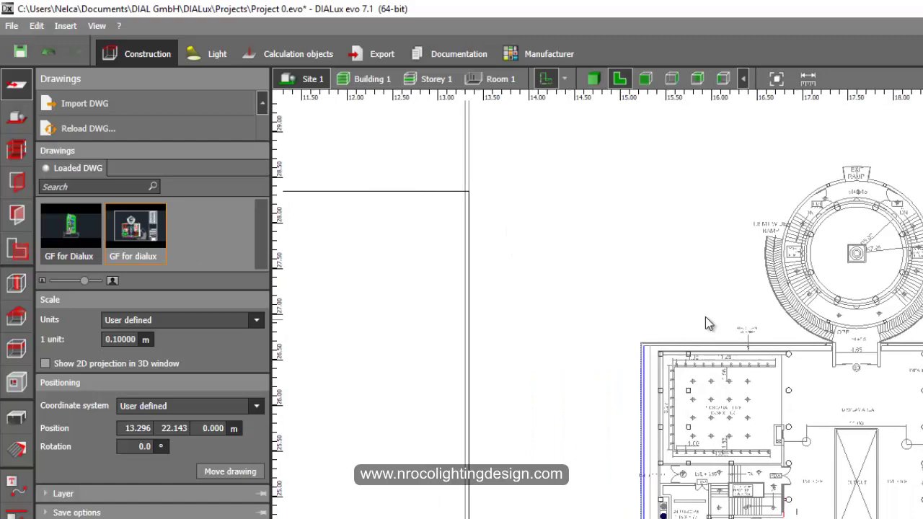
pyautogui.scroll(-4, 633, 230)
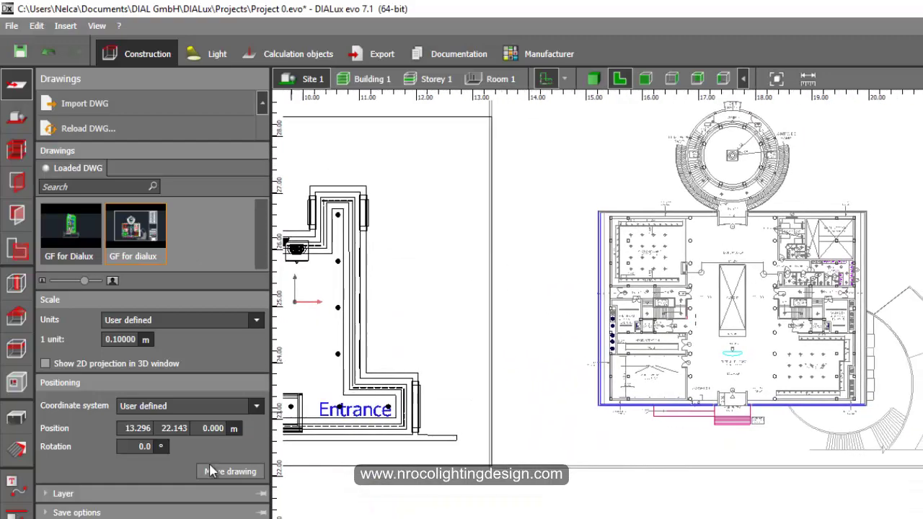
pyautogui.click(212, 470)
pyautogui.click(514, 491)
pyautogui.click(829, 509)
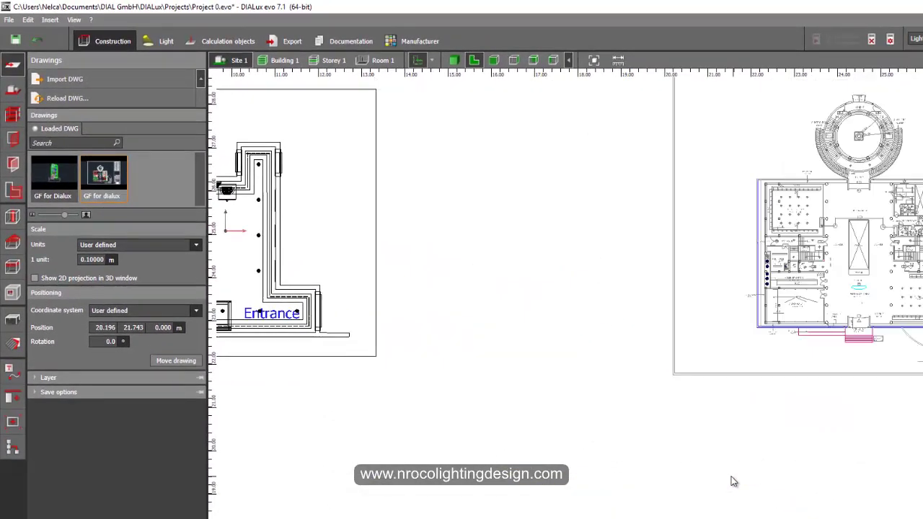
# - Move the "GF for dialux" drawing back toward the room and lower, to a position of about X 16.0 m, Y 19.5 m
pyautogui.scroll(-3, 731, 480)
pyautogui.moveTo(726, 425)
pyautogui.mouseDown(button='middle')
pyautogui.moveTo(661, 345)
pyautogui.moveTo(582, 294)
pyautogui.mouseUp(button='middle')
pyautogui.click(173, 362)
pyautogui.click(726, 394)
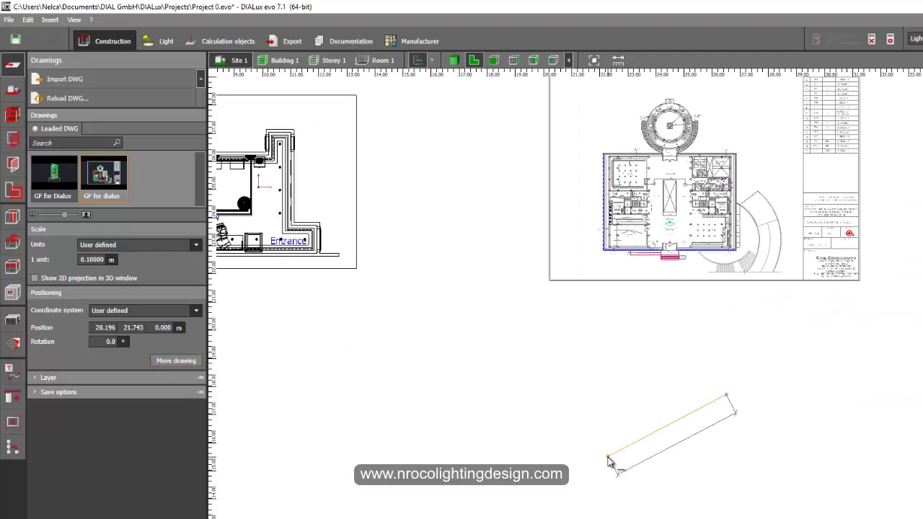
pyautogui.click(608, 459)
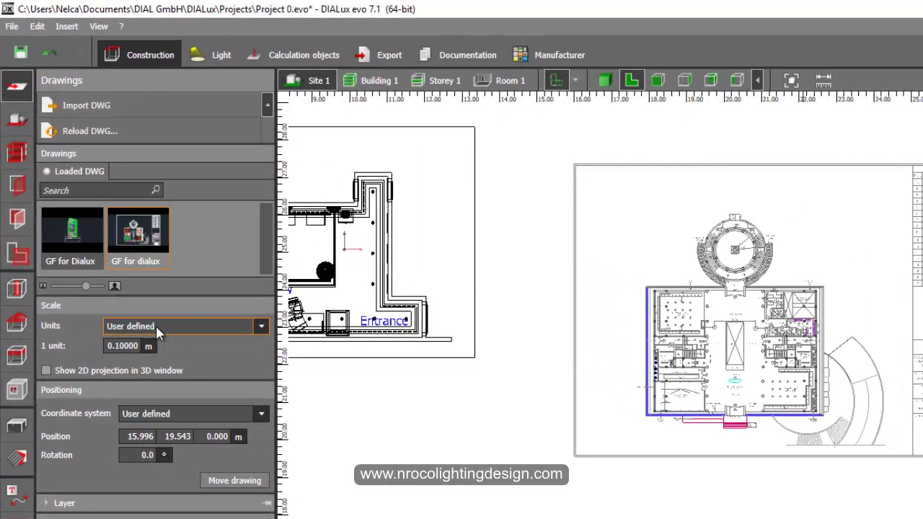
# - Review the unit options for the imported drawing's scale and examine the plan's rooms and labelled dimensions
pyautogui.click(261, 328)
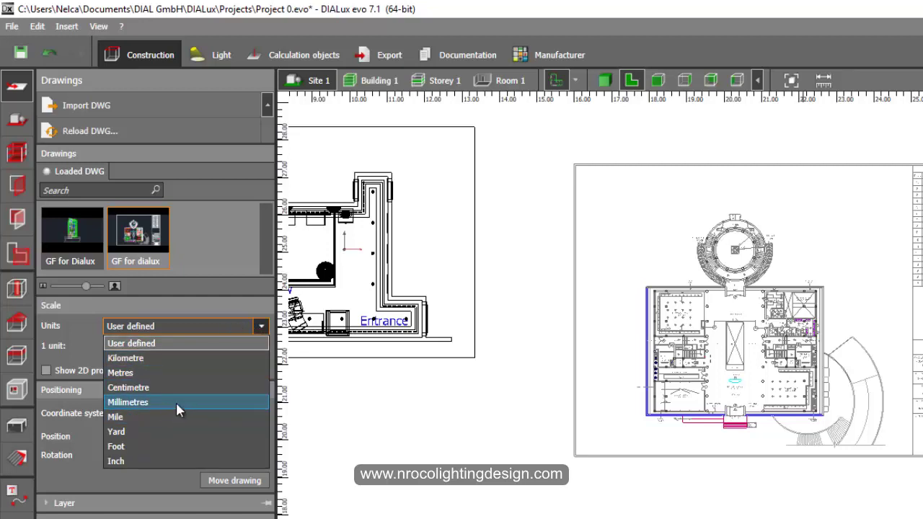
pyautogui.click(186, 325)
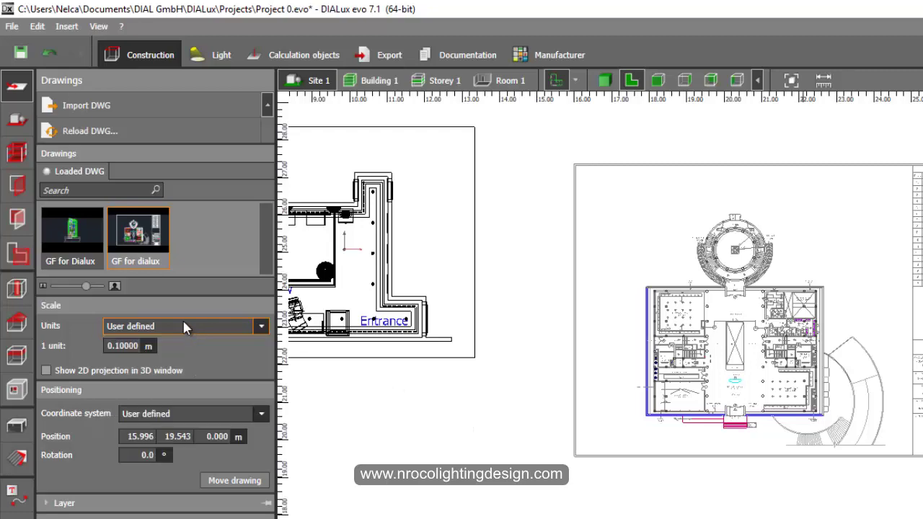
pyautogui.scroll(5, 494, 385)
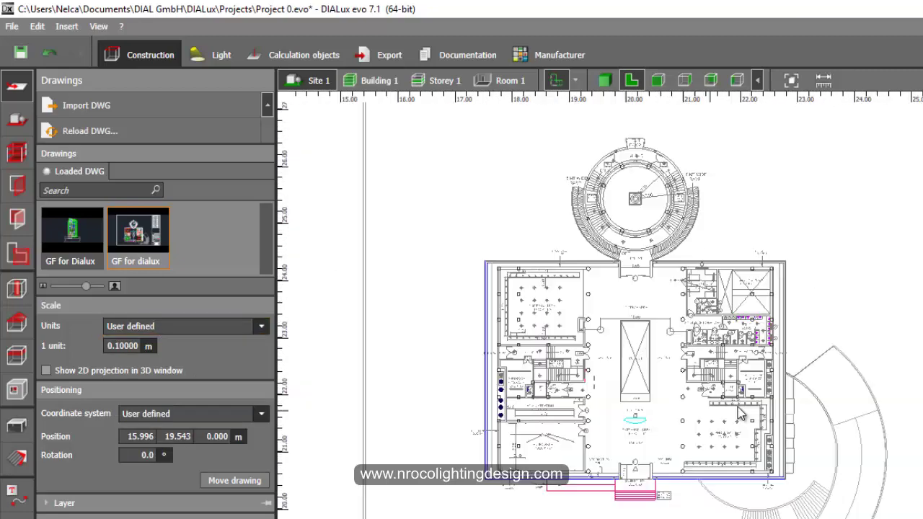
pyautogui.scroll(5, 653, 386)
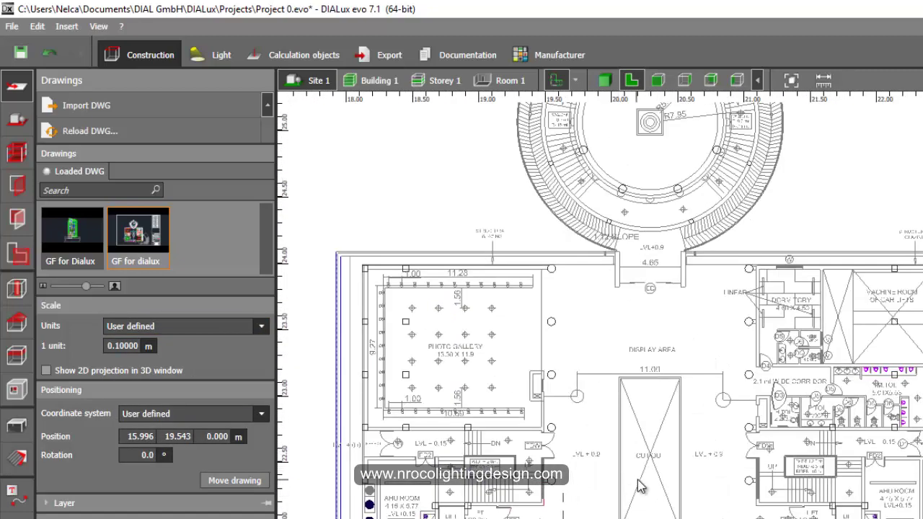
pyautogui.moveTo(646, 364); pyautogui.dragTo(659, 518, button='middle')
pyautogui.scroll(-3, 662, 515)
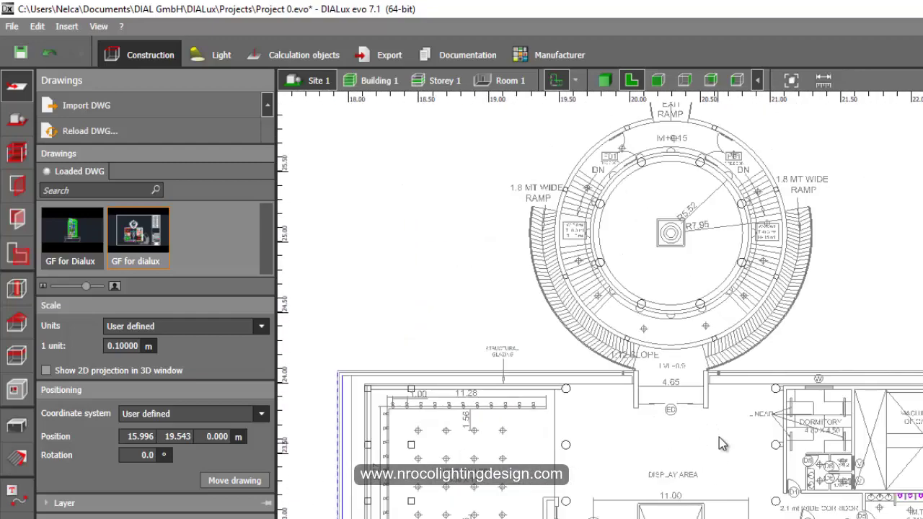
pyautogui.scroll(3, 713, 433)
pyautogui.scroll(-3, 690, 443)
pyautogui.moveTo(717, 502); pyautogui.dragTo(601, 284, button='middle')
pyautogui.moveTo(649, 396); pyautogui.dragTo(757, 231, button='middle')
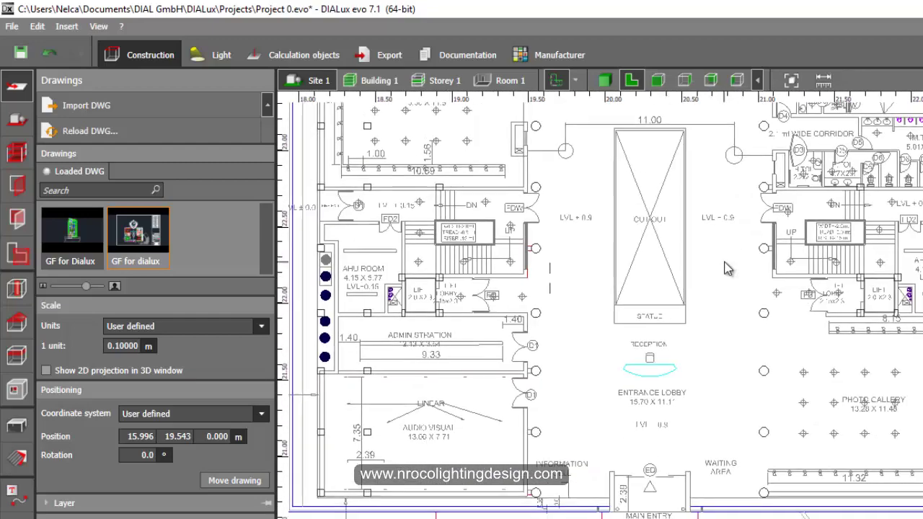
pyautogui.scroll(3, 637, 411)
pyautogui.moveTo(570, 411); pyautogui.dragTo(898, 427, button='middle')
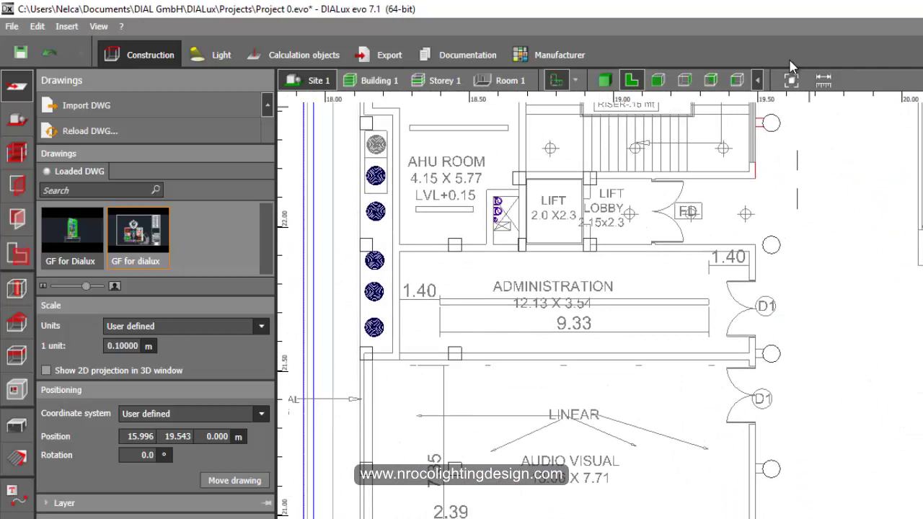
# - Measure the lower leaf of the Audio Visual room's double door D1, from the door's centre to its jamb
pyautogui.scroll(4, 840, 257)
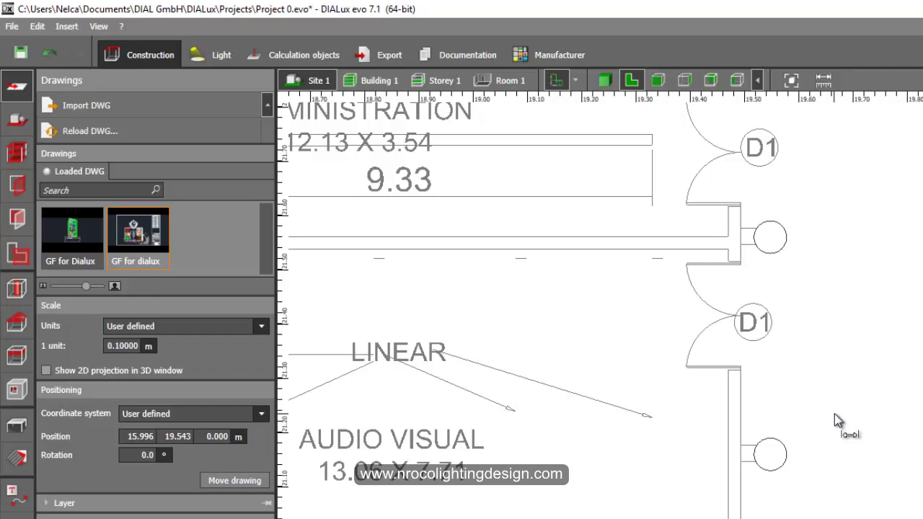
pyautogui.moveTo(896, 423); pyautogui.dragTo(695, 333, button='middle')
pyautogui.scroll(2, 563, 175)
pyautogui.moveTo(593, 235); pyautogui.dragTo(604, 247, button='middle')
pyautogui.moveTo(551, 284); pyautogui.dragTo(665, 346, button='middle')
pyautogui.scroll(2, 664, 346)
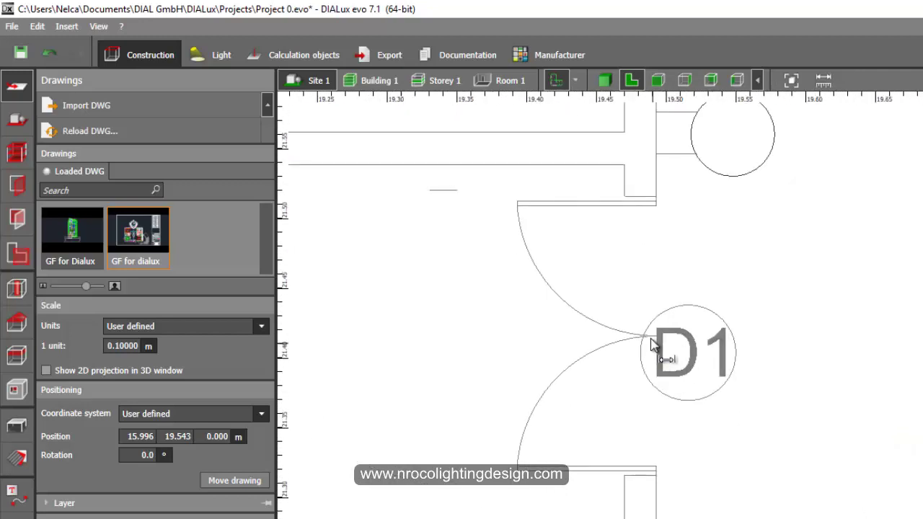
pyautogui.click(649, 337)
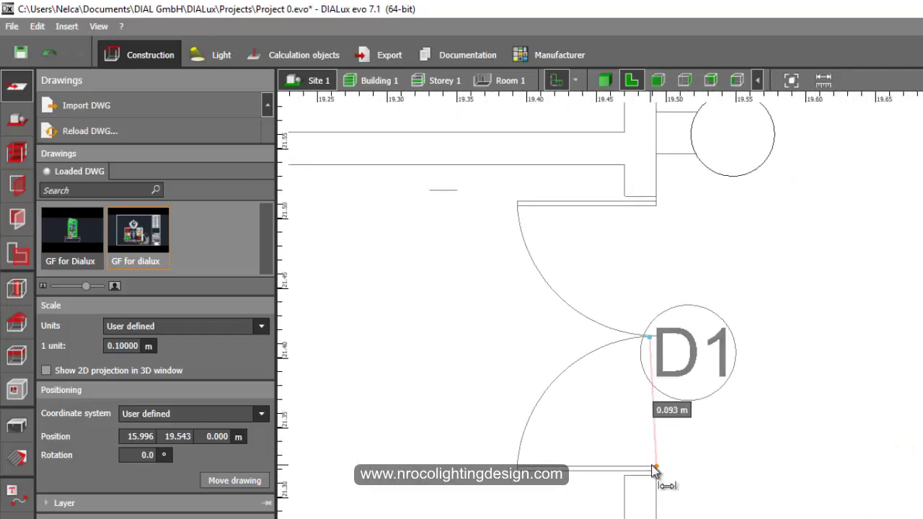
pyautogui.scroll(-1, 654, 468)
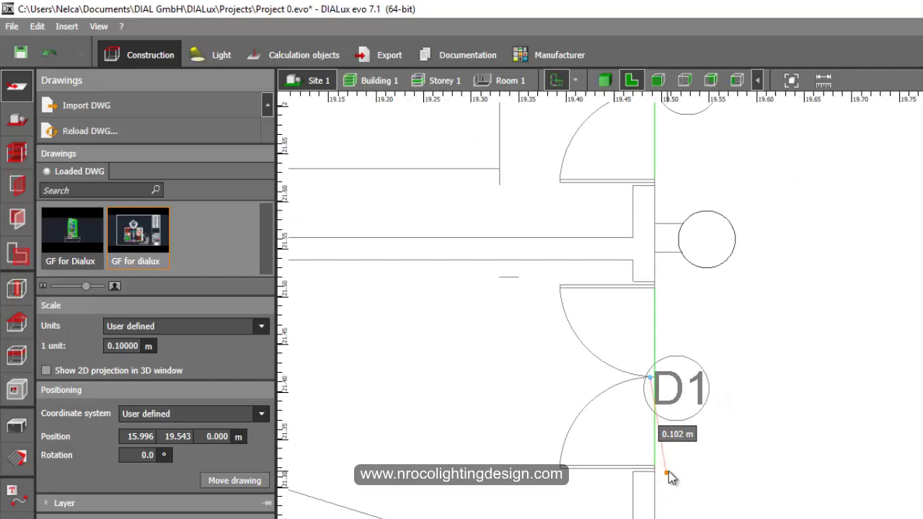
pyautogui.press('Escape')
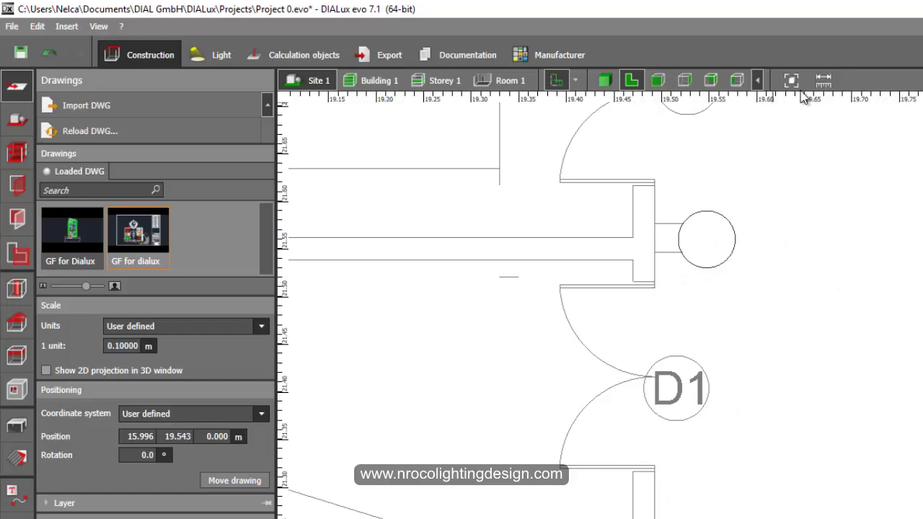
# - Measure the full opening width of the Audio Visual room's double door D1
pyautogui.click(822, 80)
pyautogui.click(645, 286)
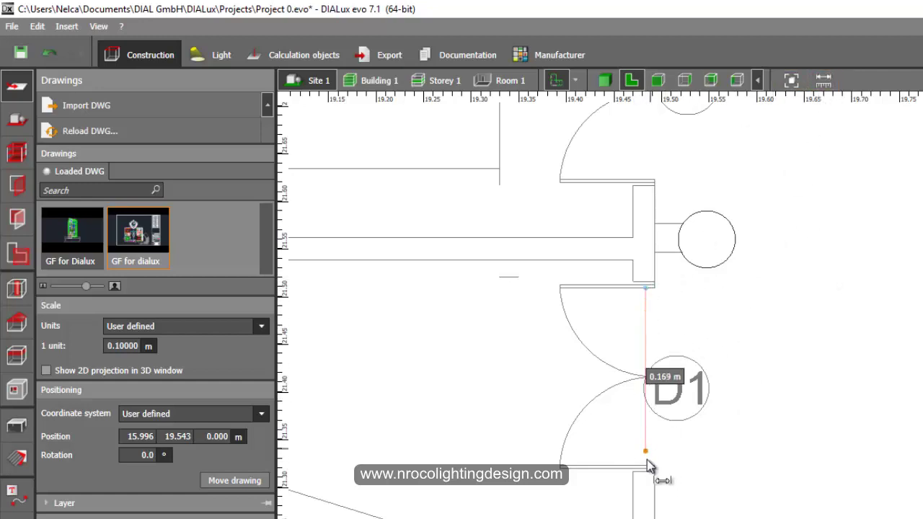
pyautogui.click(647, 468)
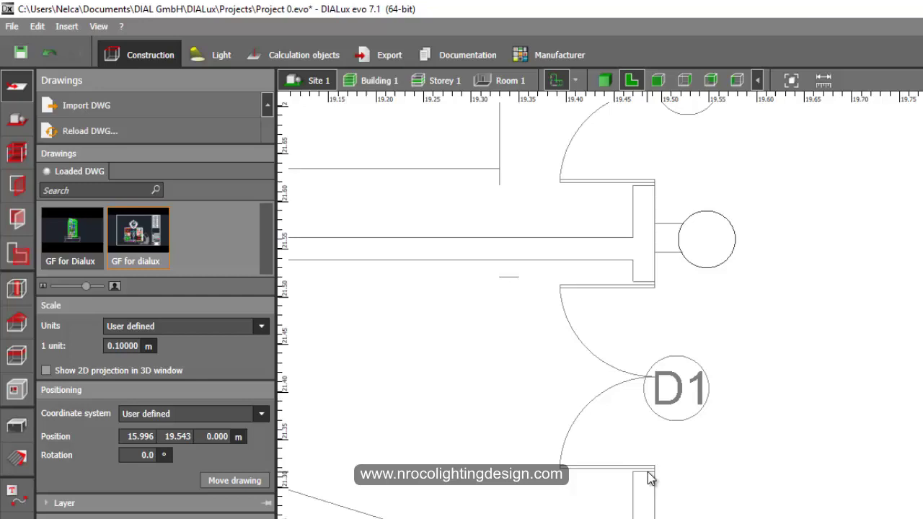
# - Measure the tread depth between the first two lines of the main entry steps
pyautogui.scroll(-5, 721, 454)
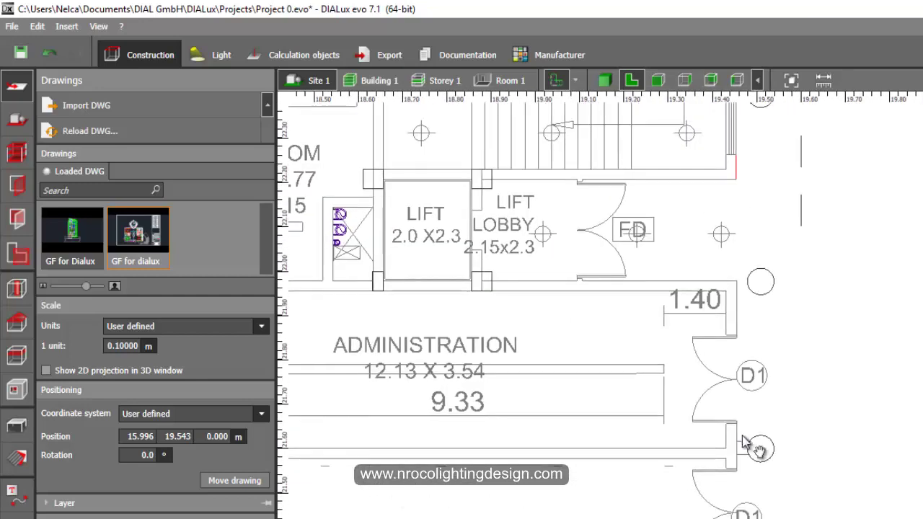
pyautogui.moveTo(743, 436); pyautogui.dragTo(448, 147, button='middle')
pyautogui.scroll(1, 448, 148)
pyautogui.moveTo(785, 503); pyautogui.dragTo(722, 214, button='middle')
pyautogui.scroll(5, 713, 349)
pyautogui.moveTo(688, 373); pyautogui.dragTo(628, 247, button='middle')
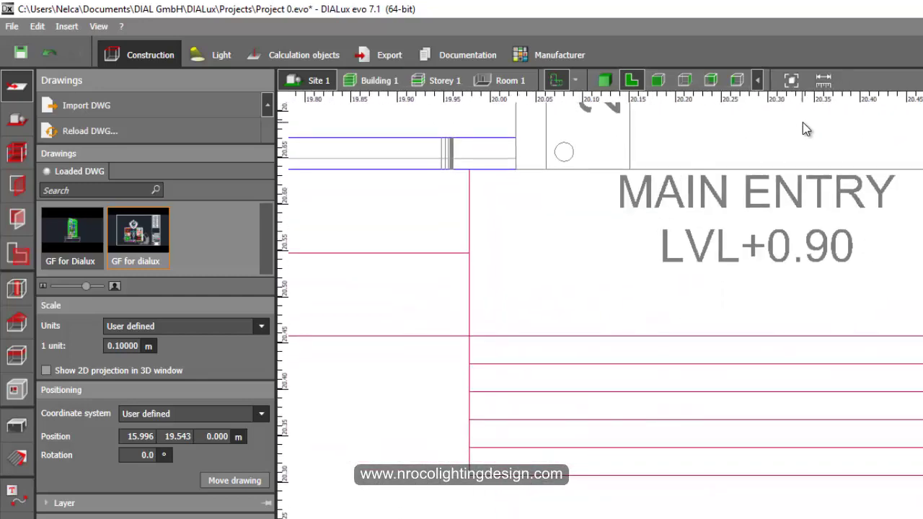
pyautogui.click(823, 79)
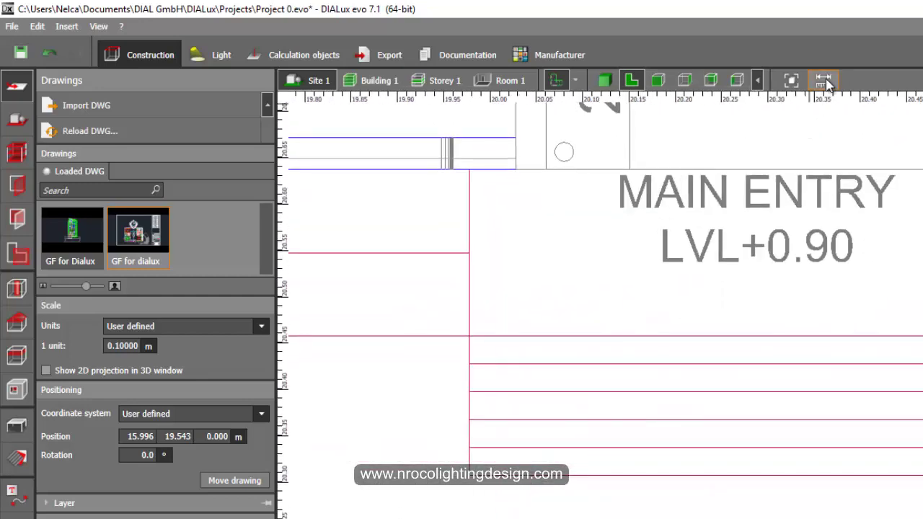
pyautogui.click(794, 336)
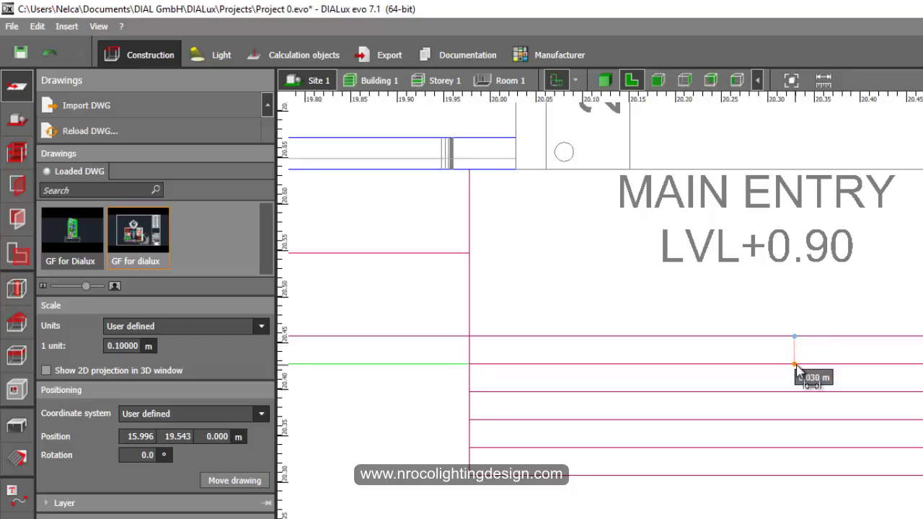
pyautogui.press('Escape')
# - Repeat the tread depth measurement on the main entry's first step at closer range
pyautogui.scroll(-3, 757, 350)
pyautogui.scroll(4, 764, 317)
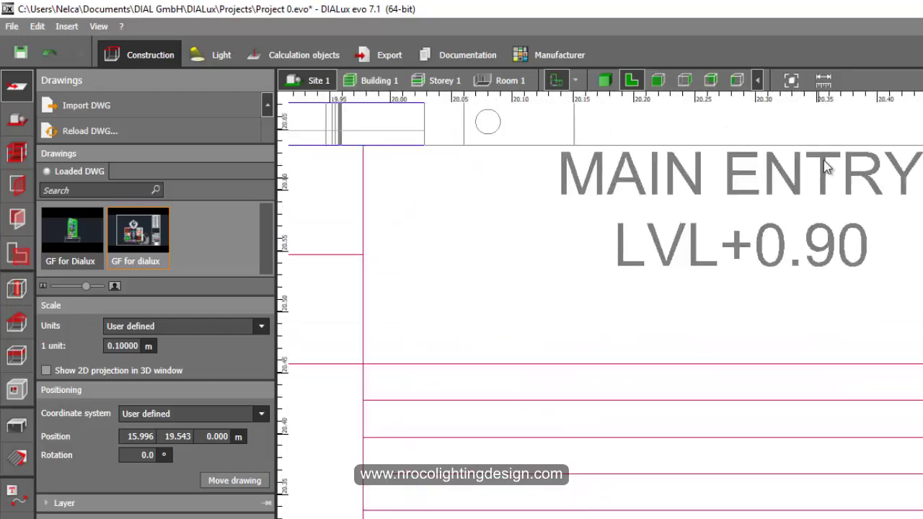
pyautogui.click(824, 81)
pyautogui.click(828, 364)
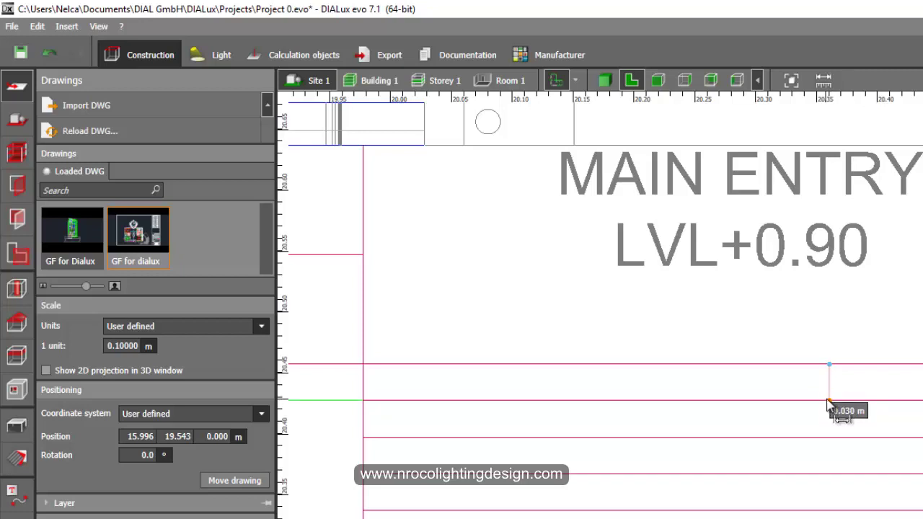
pyautogui.click(829, 400)
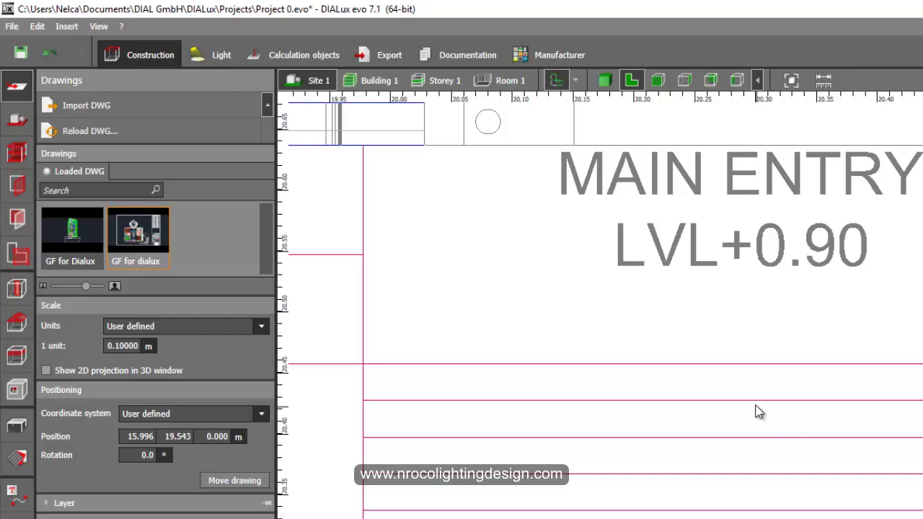
# - Set the scale units of the "GF for dialux" drawing to Millimetres
pyautogui.moveTo(690, 393); pyautogui.dragTo(779, 410, button='middle')
pyautogui.scroll(-2, 740, 411)
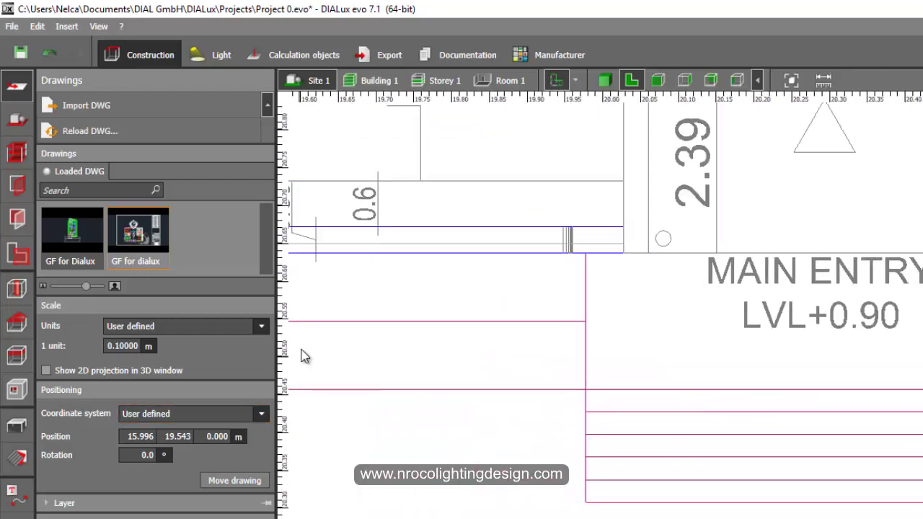
pyautogui.click(259, 328)
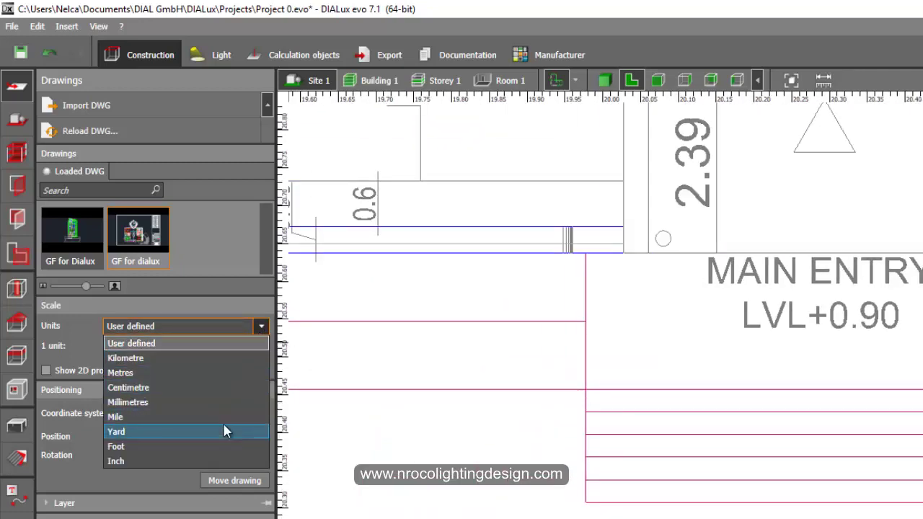
pyautogui.click(213, 402)
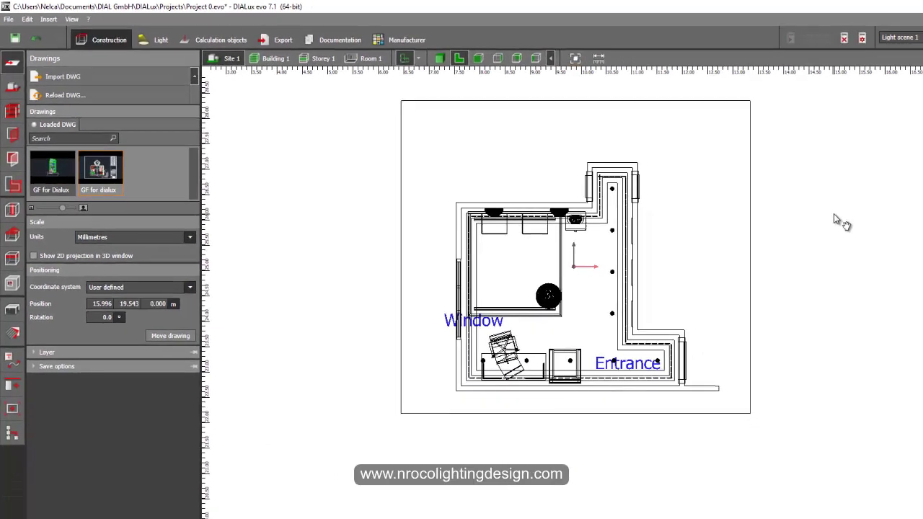
# - Dismiss the save reminder and set the scale units of the "GF for dialux" drawing to Centimetre
pyautogui.moveTo(833, 215); pyautogui.dragTo(668, 152, button='middle')
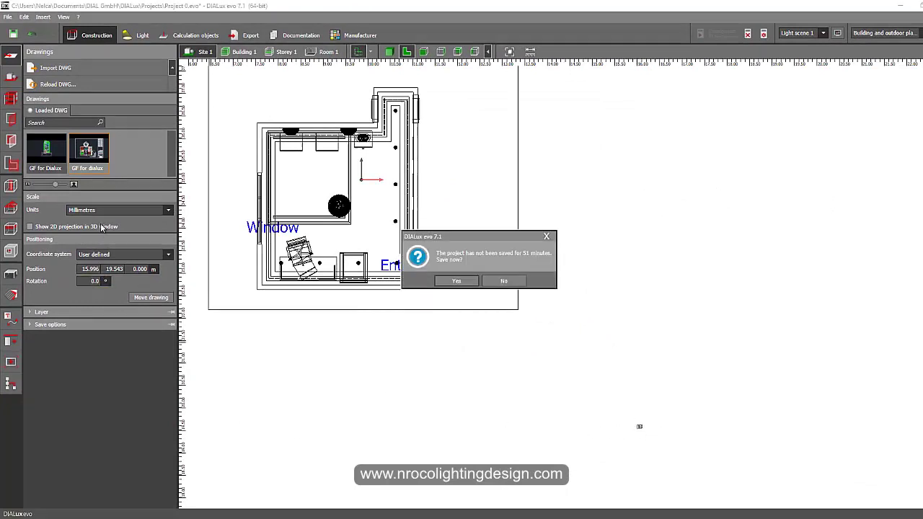
pyautogui.click(546, 236)
pyautogui.click(162, 211)
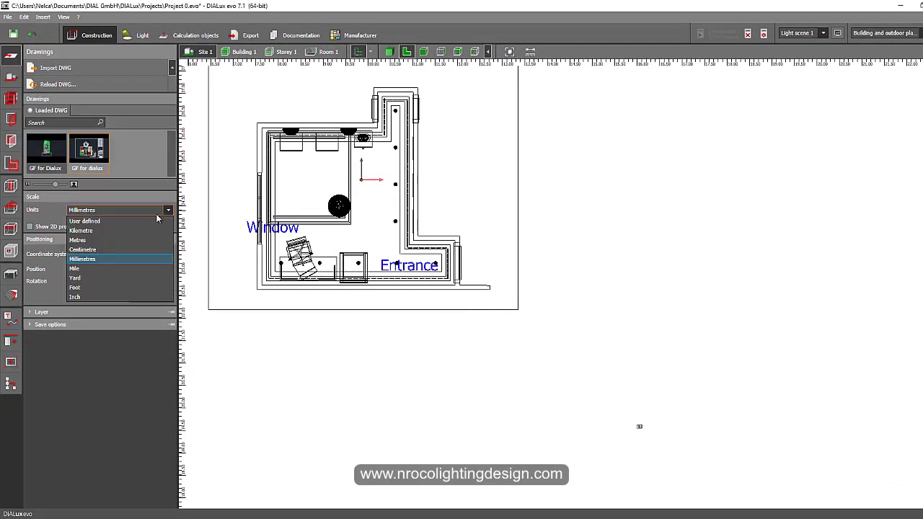
pyautogui.click(134, 250)
# - Examine the main entry steps and the Audio Visual room's double door D1 at centimetre scale
pyautogui.moveTo(775, 457); pyautogui.dragTo(500, 271, button='middle')
pyautogui.scroll(5, 500, 270)
pyautogui.scroll(8, 474, 286)
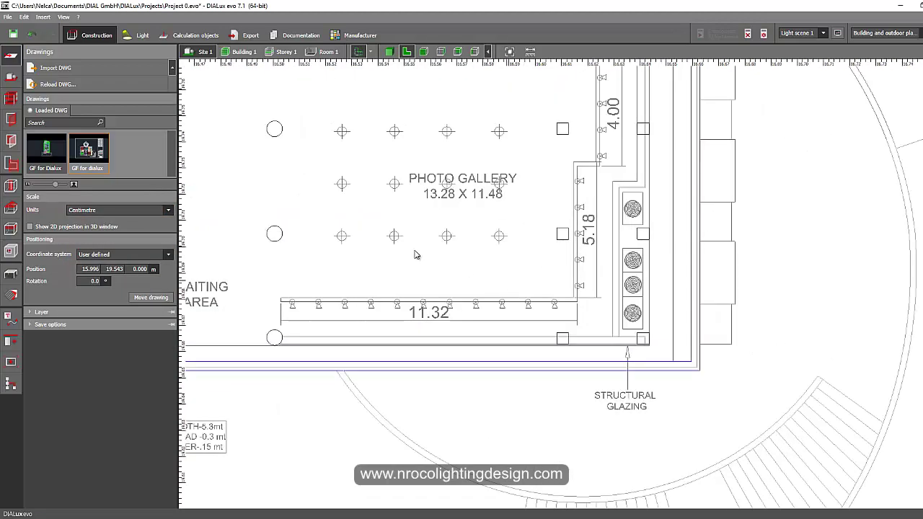
pyautogui.scroll(-8, 353, 286)
pyautogui.scroll(6, 527, 189)
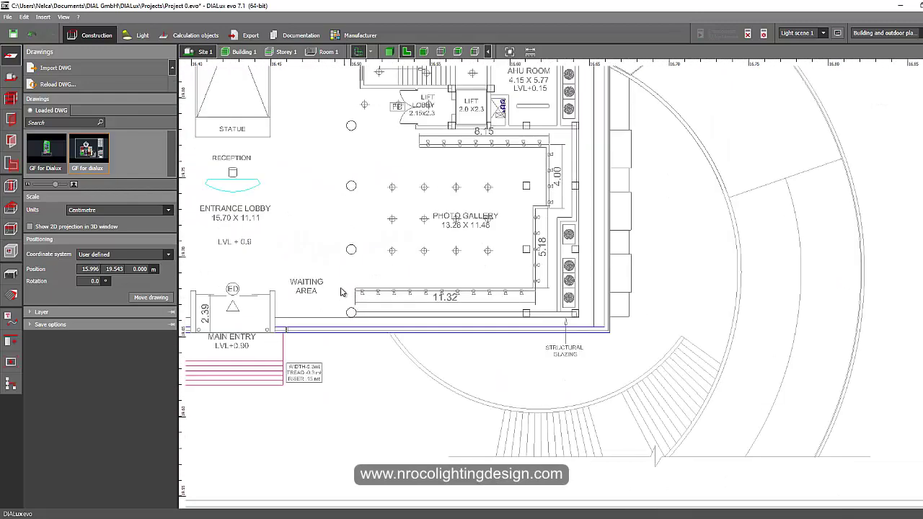
pyautogui.scroll(3, 527, 188)
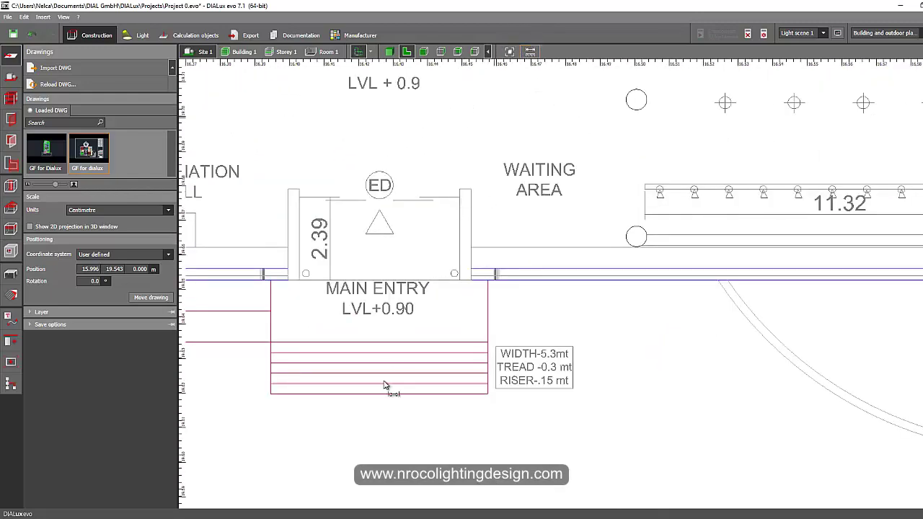
pyautogui.scroll(-3, 463, 253)
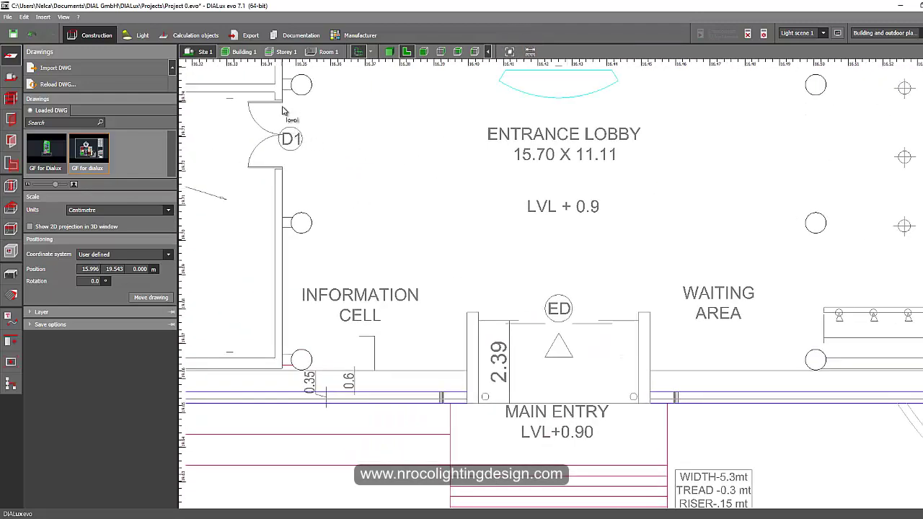
pyautogui.scroll(3, 280, 169)
# - Set the scale units of the "GF for dialux" drawing to Metres and bring the whole building into view
pyautogui.click(169, 210)
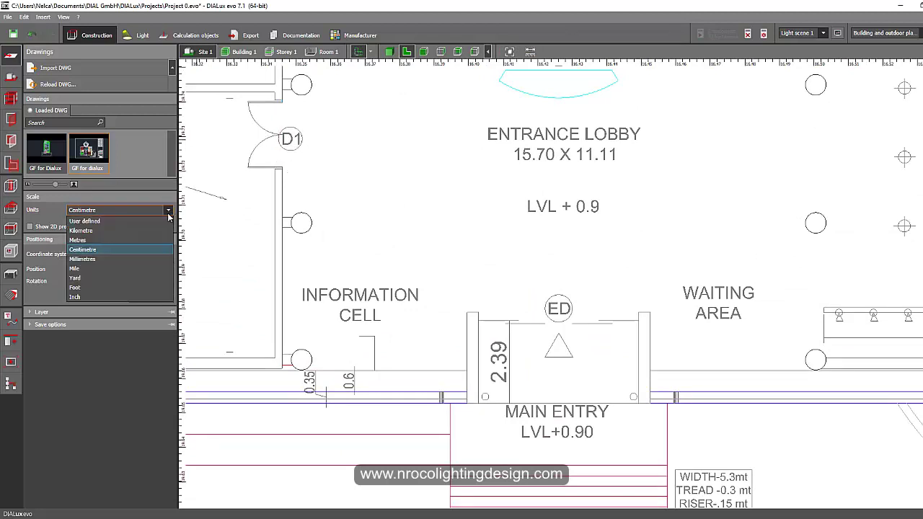
pyautogui.click(115, 238)
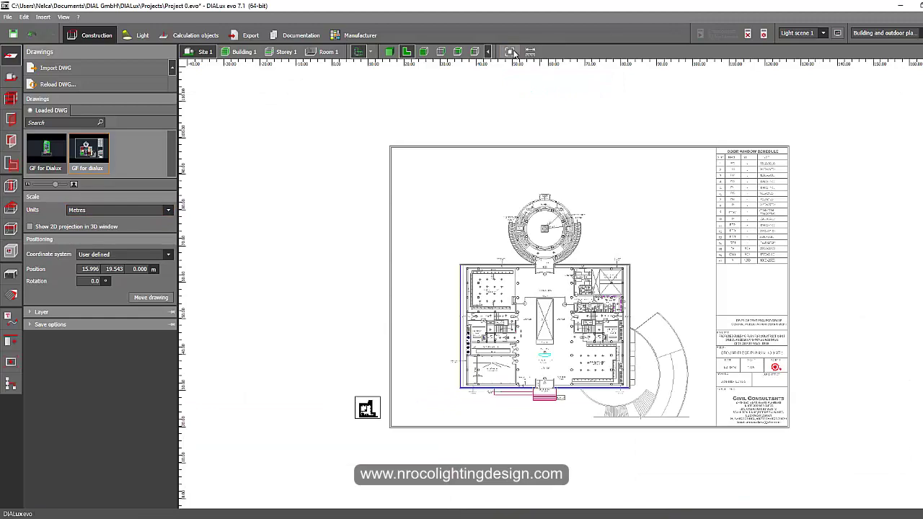
pyautogui.moveTo(512, 340); pyautogui.dragTo(464, 285, button='middle')
pyautogui.scroll(1, 464, 285)
pyautogui.scroll(2, 461, 281)
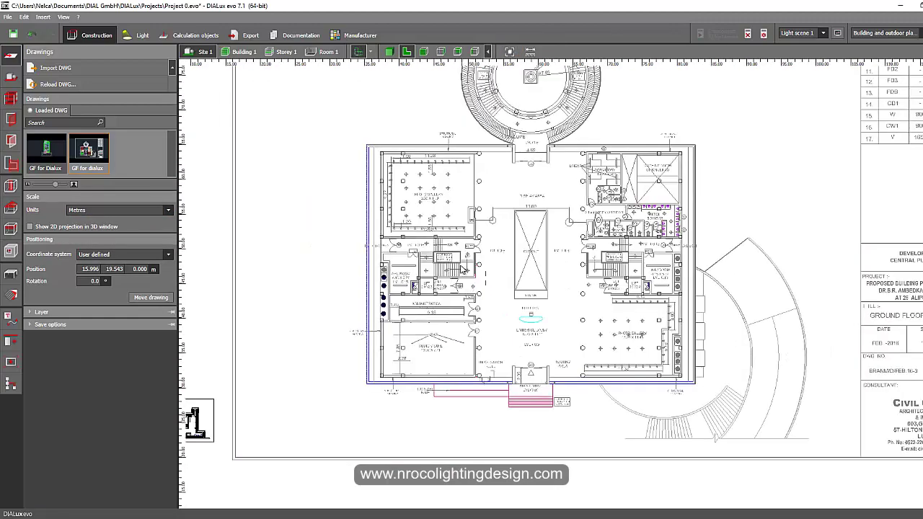
# - Measure the tread depth between the first two lines of the main entry steps at metre scale
pyautogui.scroll(-3, 460, 271)
pyautogui.scroll(3, 459, 276)
pyautogui.scroll(-2, 509, 311)
pyautogui.scroll(5, 578, 339)
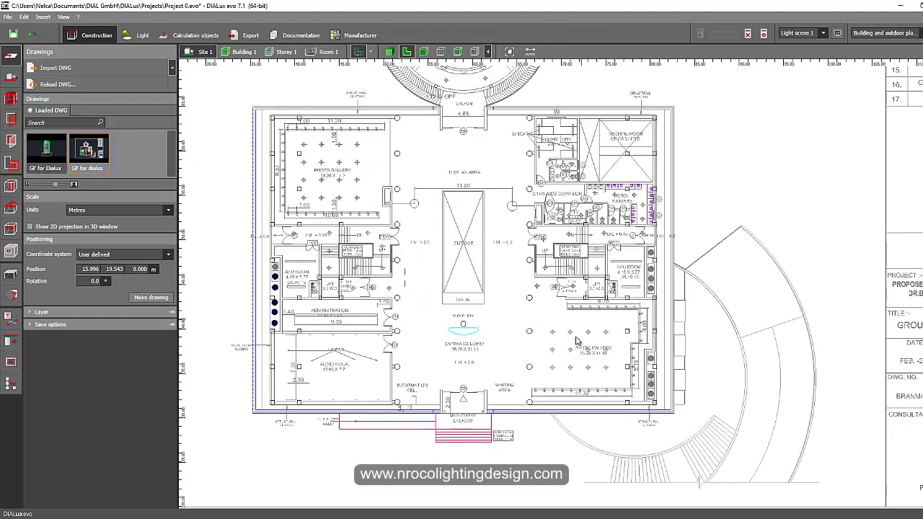
pyautogui.scroll(3, 497, 353)
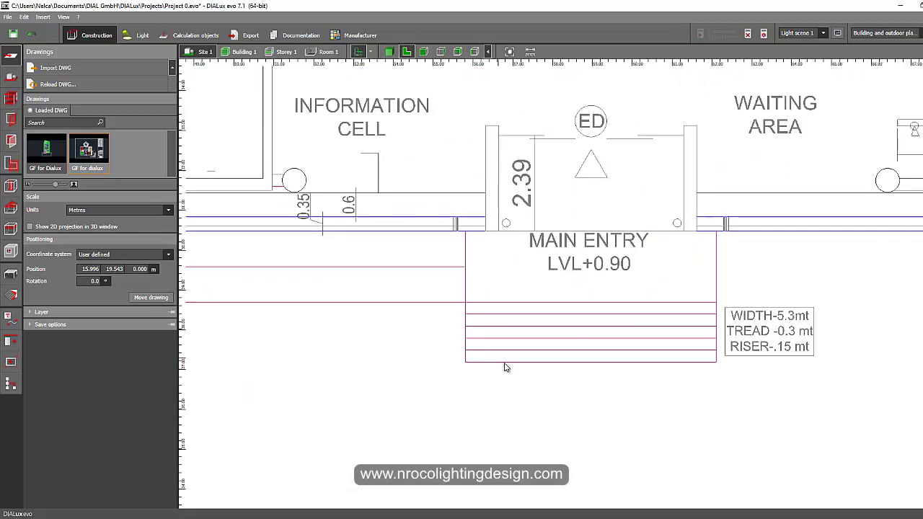
pyautogui.scroll(4, 430, 320)
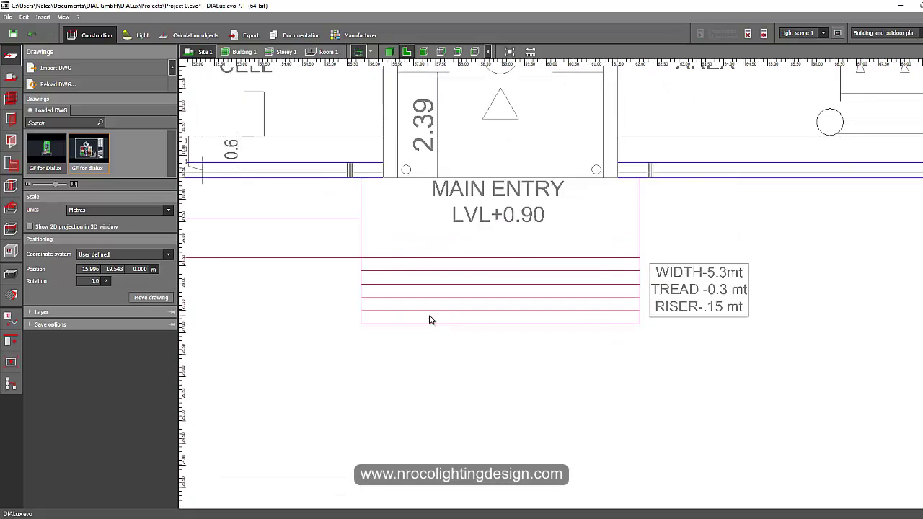
pyautogui.click(530, 51)
pyautogui.click(531, 205)
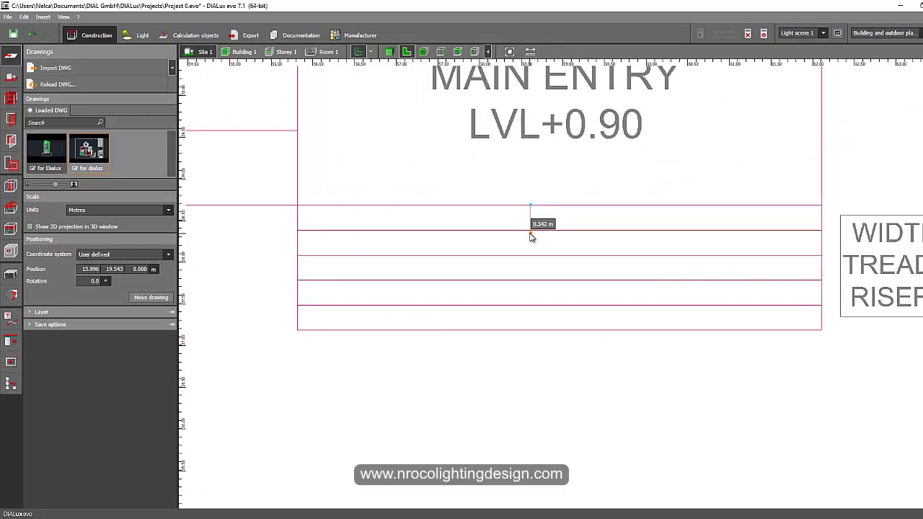
pyautogui.press('Escape')
# - Measure the width of the lower leaf of the Audio Visual room's double door D1
pyautogui.scroll(-3, 500, 177)
pyautogui.moveTo(388, 189); pyautogui.dragTo(476, 367, button='middle')
pyautogui.moveTo(391, 158); pyautogui.dragTo(563, 306, button='middle')
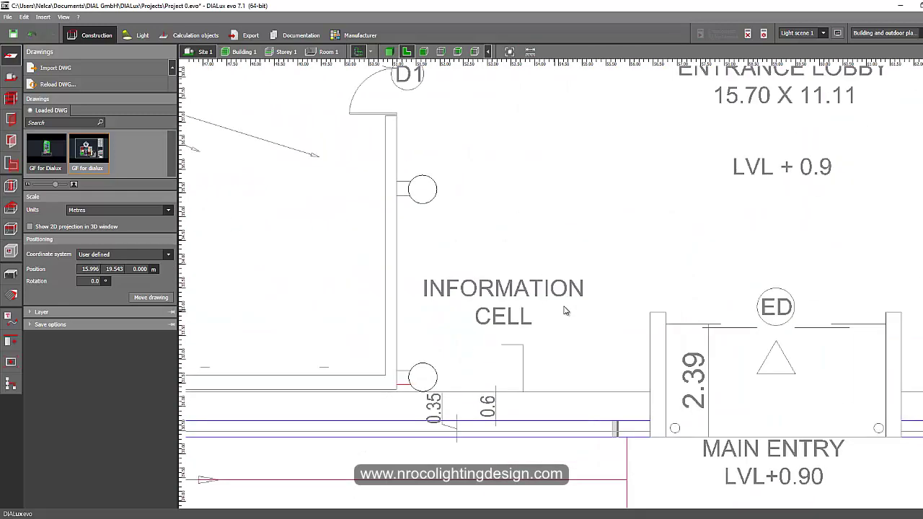
pyautogui.scroll(1, 445, 189)
pyautogui.moveTo(445, 189); pyautogui.dragTo(477, 348, button='middle')
pyautogui.scroll(2, 457, 99)
pyautogui.click(529, 52)
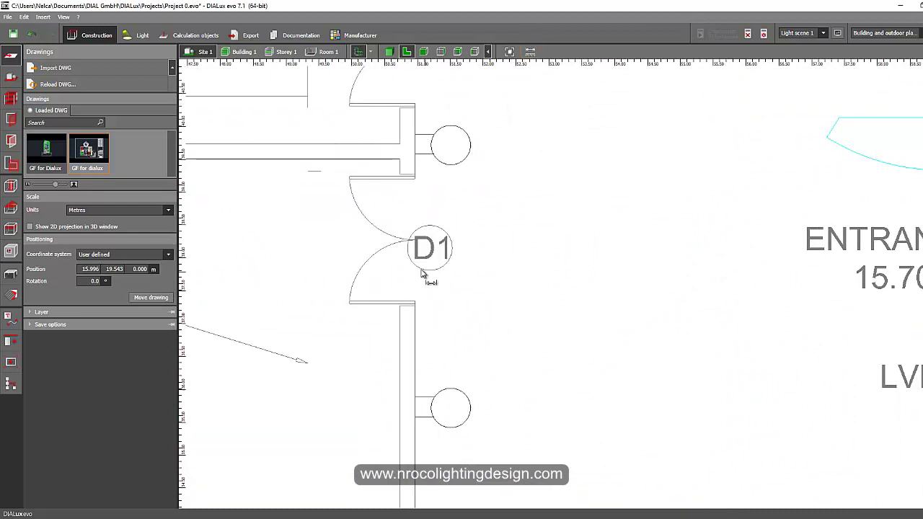
pyautogui.click(409, 241)
pyautogui.click(409, 303)
# - Measure the full opening width of the Audio Visual room's double door D1 at metre scale
pyautogui.click(530, 51)
pyautogui.click(409, 174)
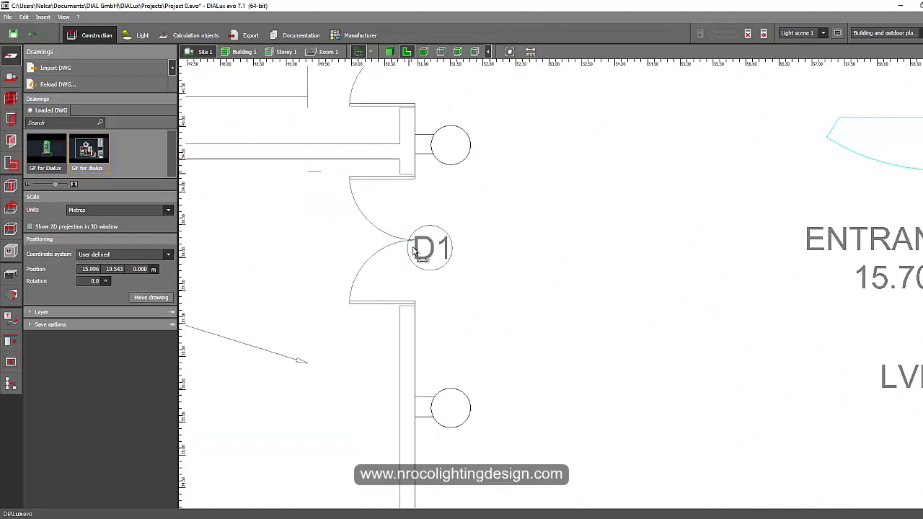
pyautogui.click(410, 306)
# - Look over the rooms of the ground floor plan and review the available scale units without changing them
pyautogui.scroll(-2, 406, 292)
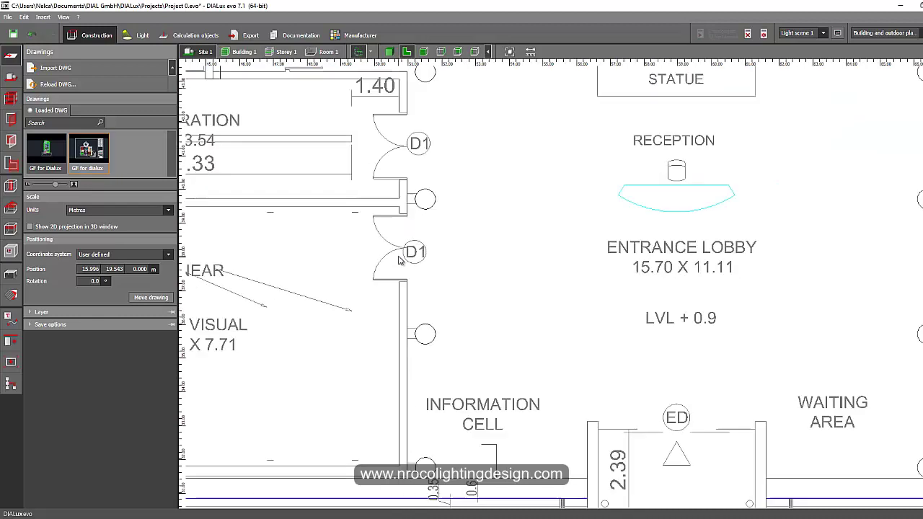
pyautogui.scroll(-1, 408, 279)
pyautogui.moveTo(347, 297); pyautogui.dragTo(460, 270, button='middle')
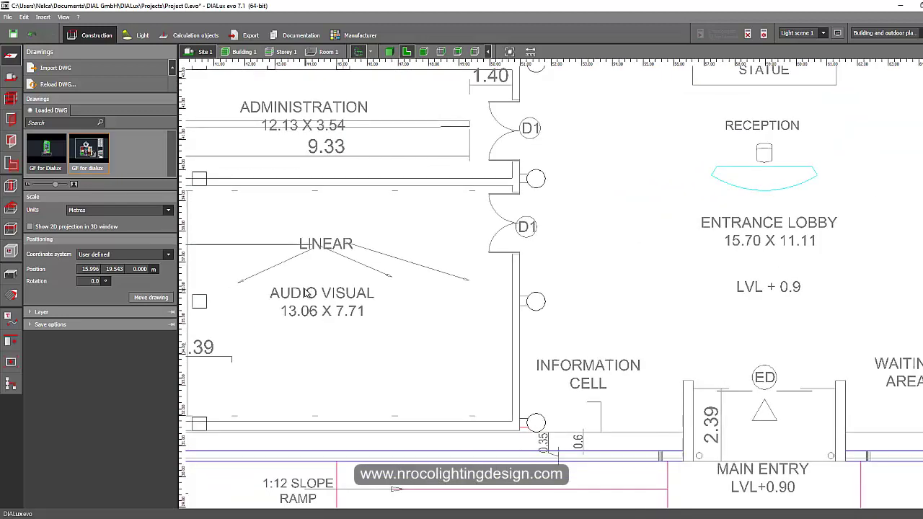
pyautogui.click(116, 210)
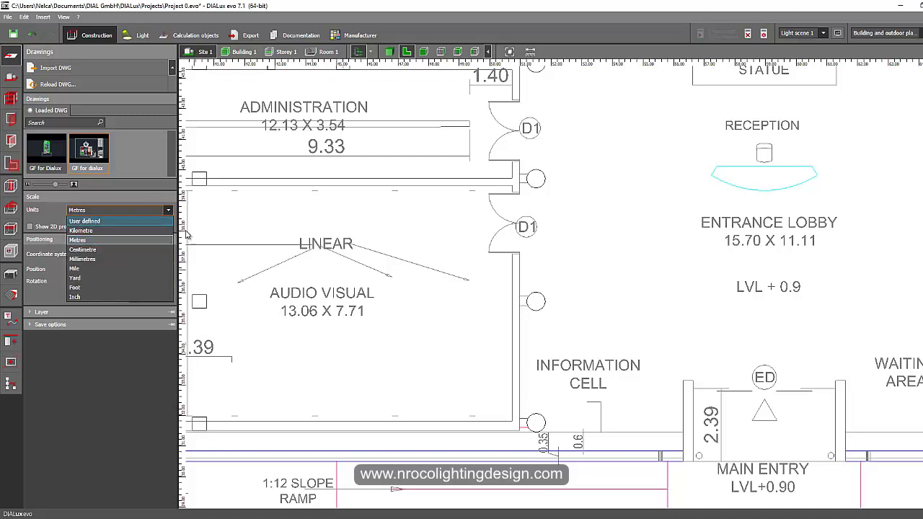
pyautogui.click(295, 258)
pyautogui.scroll(-1, 241, 252)
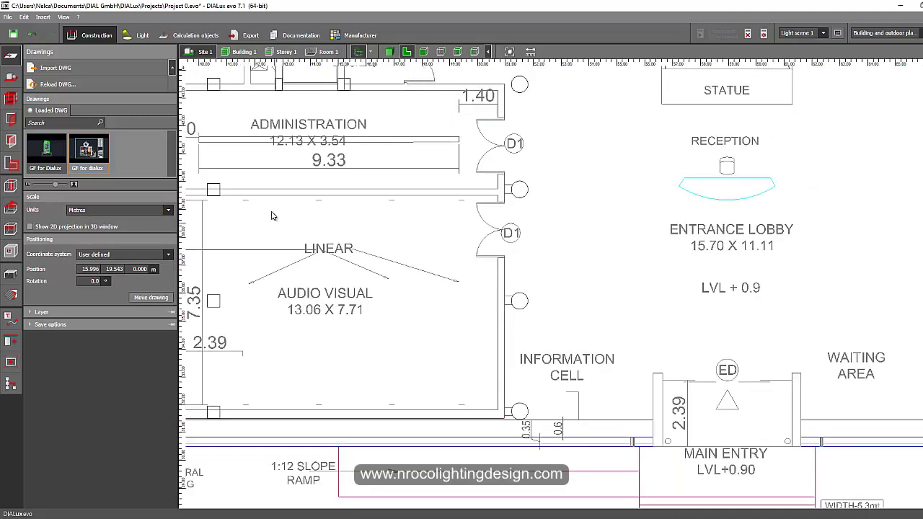
pyautogui.moveTo(273, 216); pyautogui.dragTo(295, 316, button='middle')
pyautogui.scroll(-5, 295, 316)
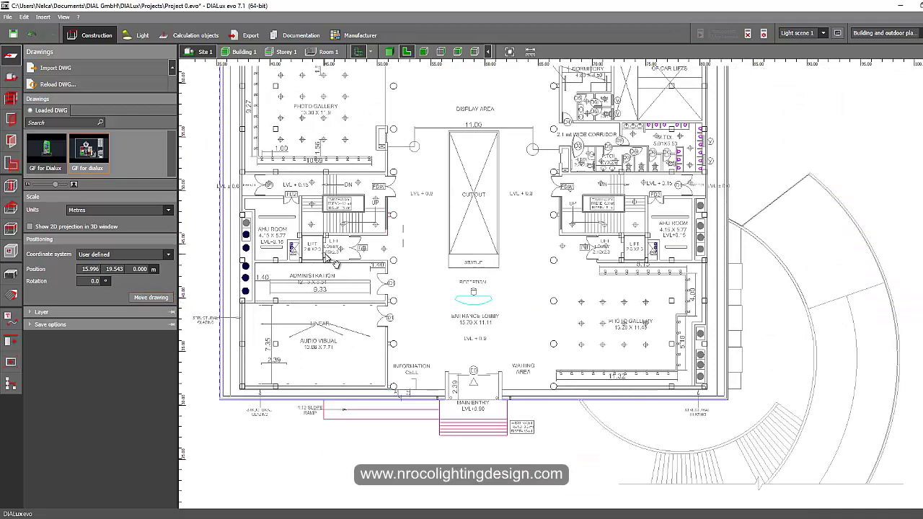
pyautogui.moveTo(332, 262); pyautogui.dragTo(322, 312, button='middle')
pyautogui.scroll(-2, 323, 312)
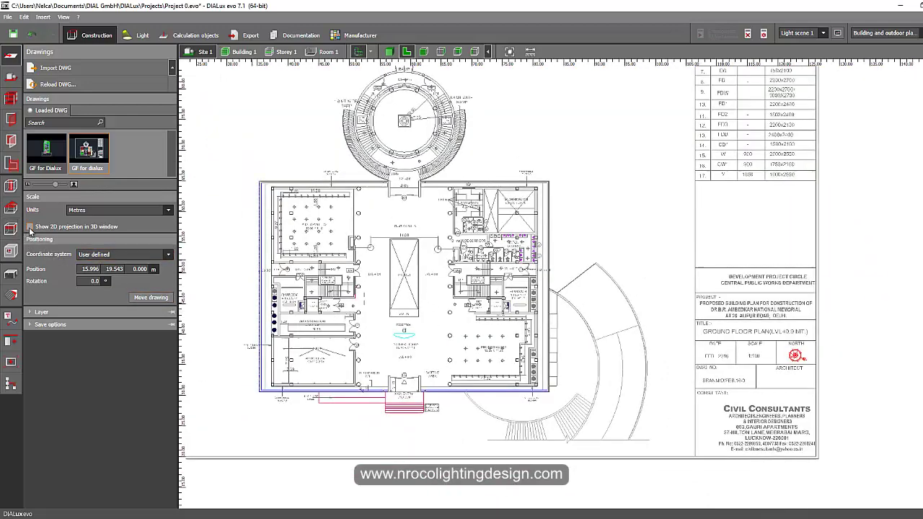
# - Switch to the 3D view and enable the drawing's 2D projection in the 3D window
pyautogui.click(388, 51)
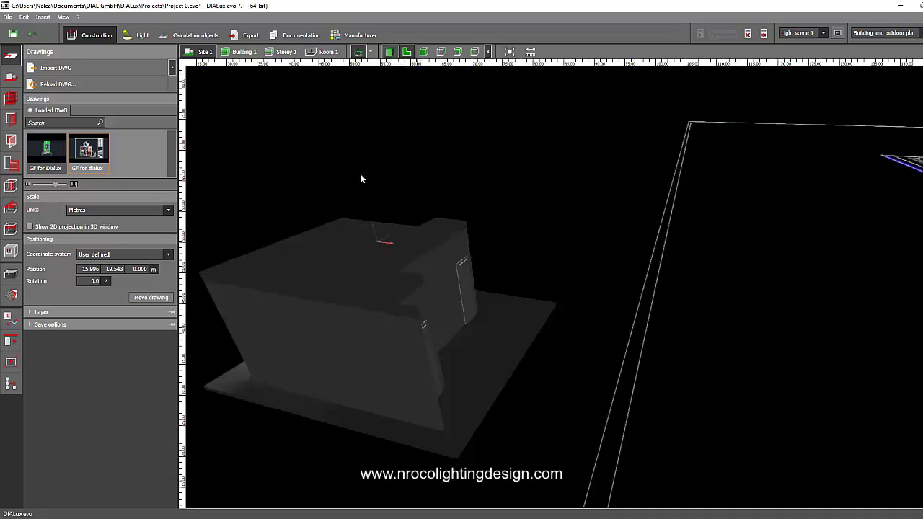
pyautogui.moveTo(463, 194); pyautogui.dragTo(516, 229, button='right')
pyautogui.moveTo(516, 229); pyautogui.dragTo(125, 276, button='middle')
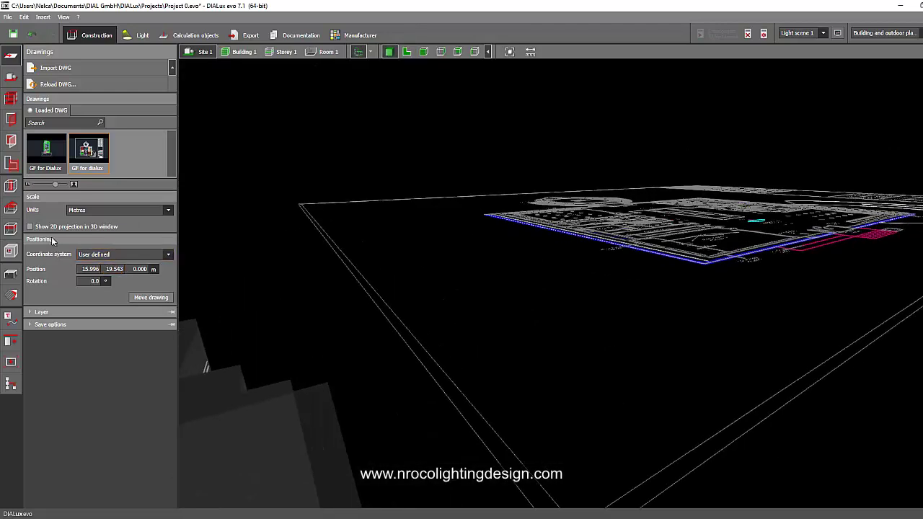
pyautogui.click(29, 226)
pyautogui.click(47, 228)
# - Return to the floor plan view and show the building's ground floor at closer range
pyautogui.click(408, 52)
pyautogui.scroll(5, 569, 184)
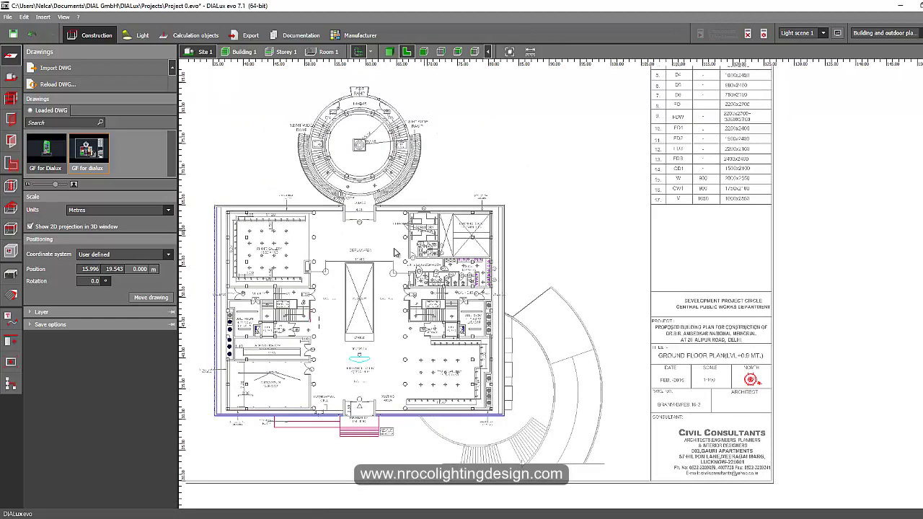
pyautogui.moveTo(562, 180); pyautogui.dragTo(743, 109, button='middle')
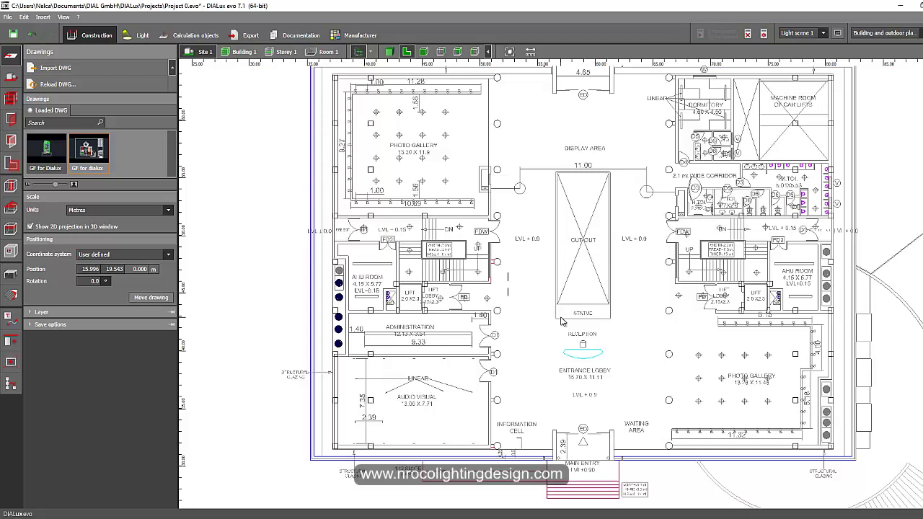
# - Switch to the browser showing the "Dialux Evo" question e-mail in Yahoo Mail
pyautogui.moveTo(180, 504)
pyautogui.click(153, 498)
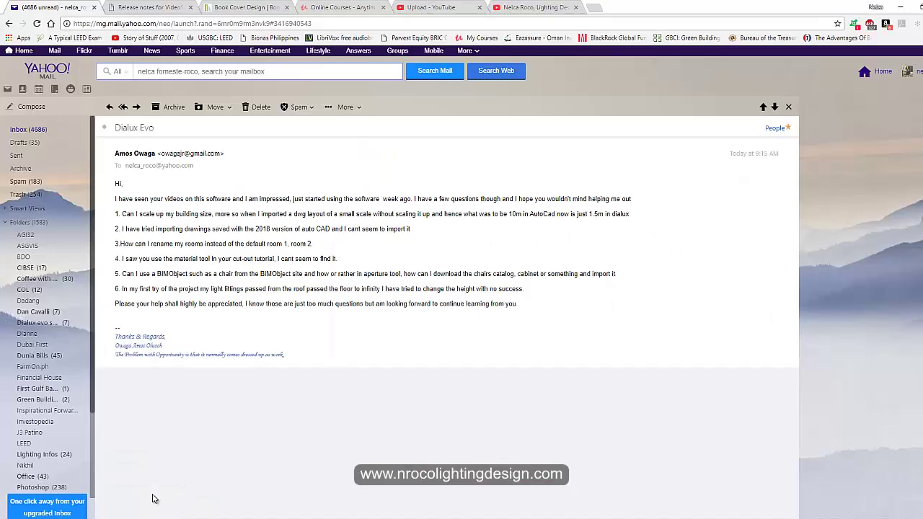